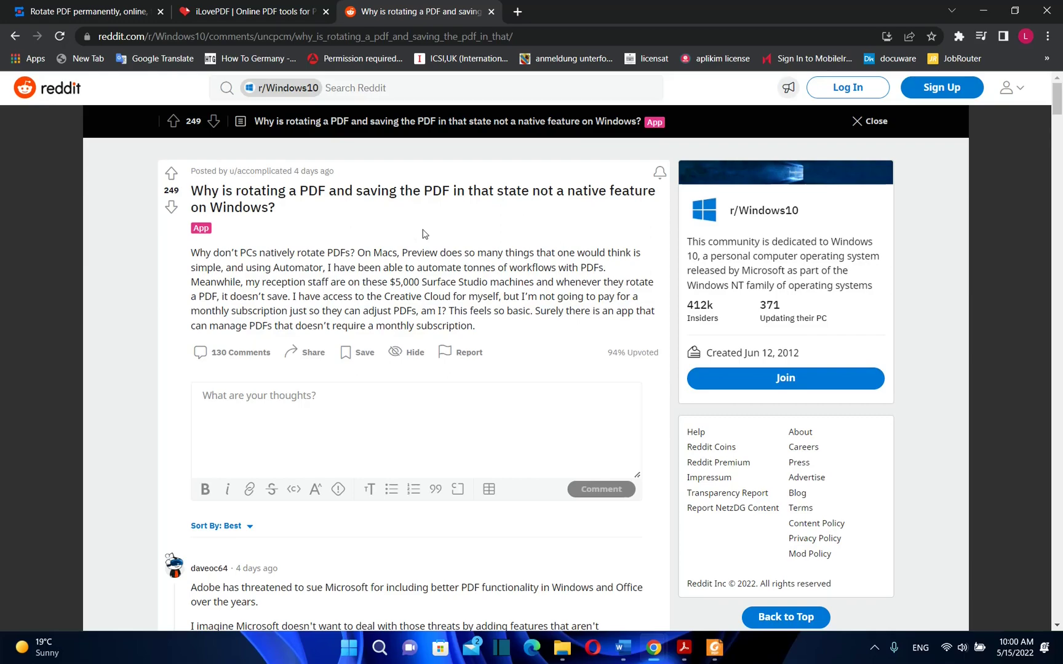
pyautogui.scroll(-3, 423, 235)
pyautogui.scroll(-10, 431, 235)
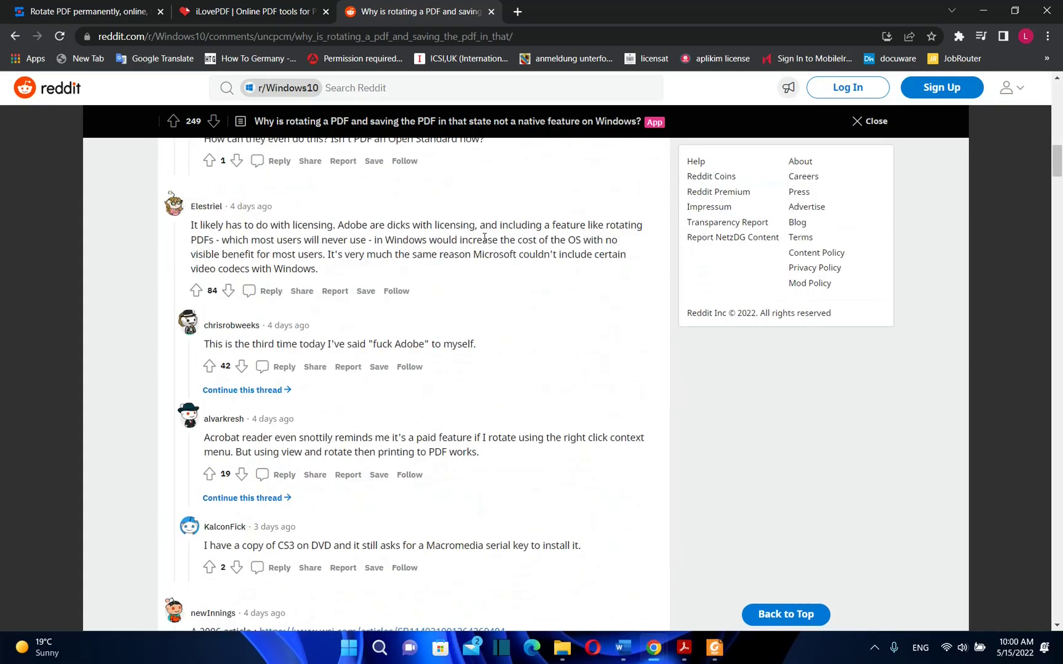
pyautogui.scroll(5, 466, 235)
pyautogui.scroll(10, 581, 257)
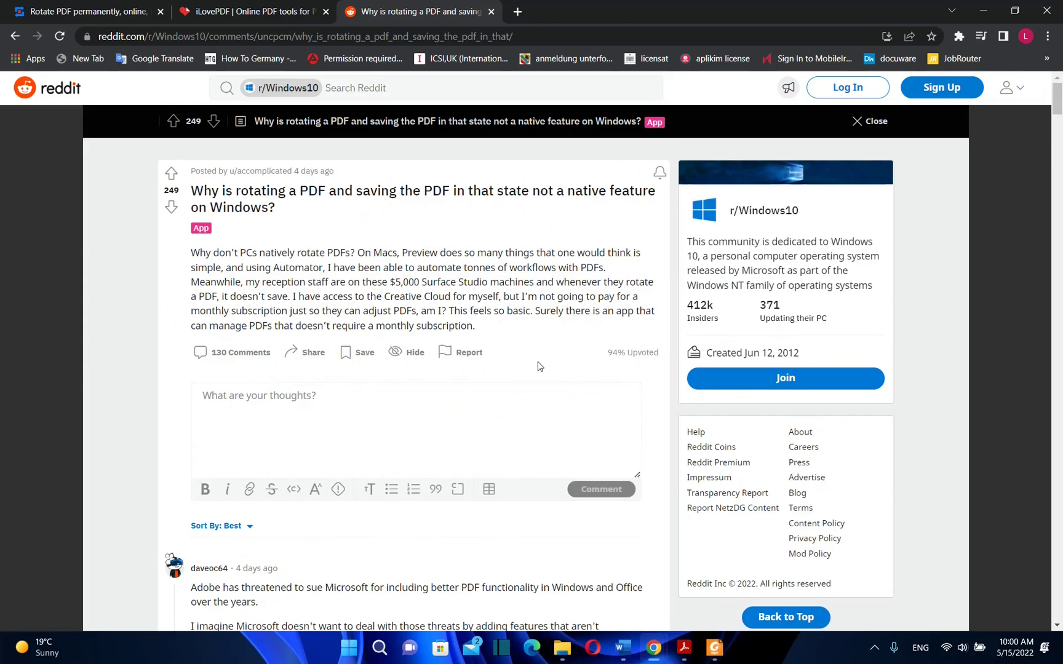
# Rotate the upside-down page right in Foxit, dismiss the form-fields notice, and close Foxit
pyautogui.click(714, 649)
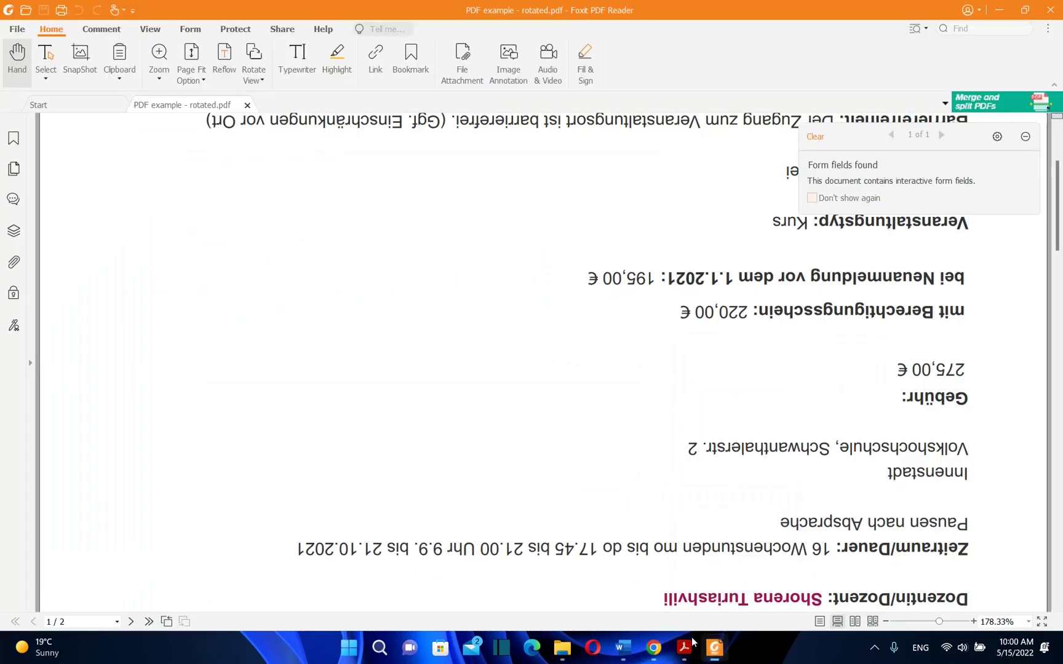
pyautogui.rightClick(370, 254)
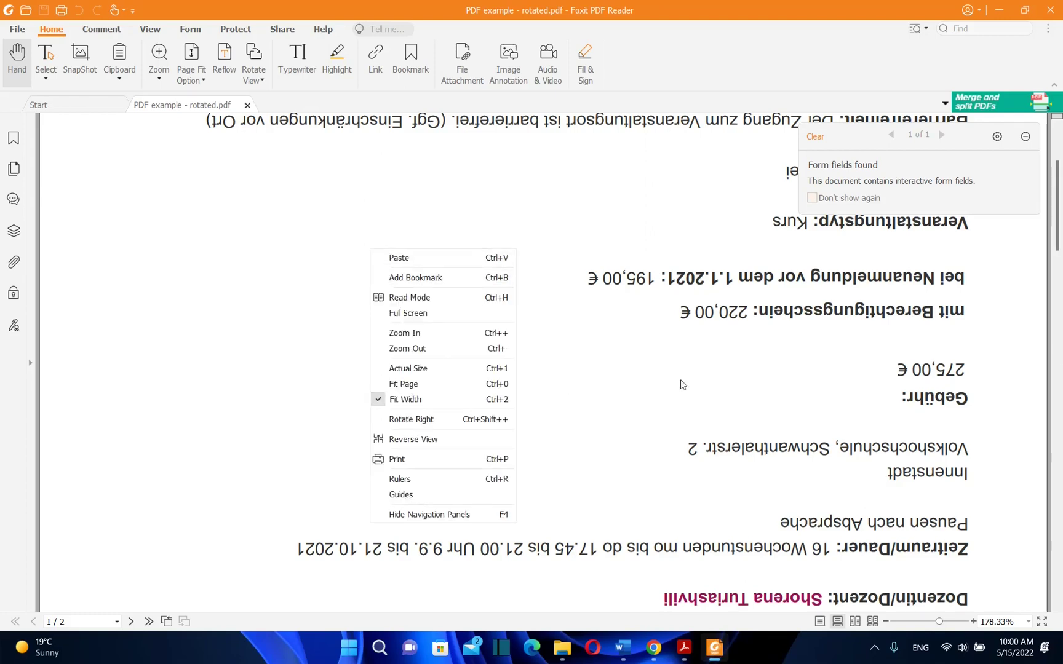
pyautogui.click(411, 420)
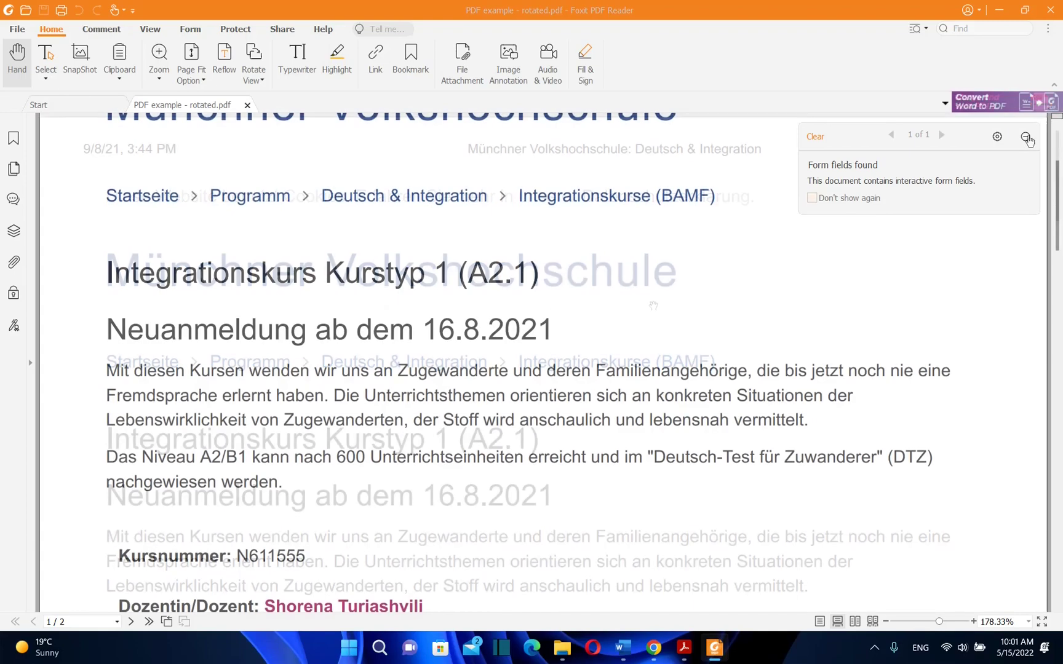
pyautogui.click(1027, 138)
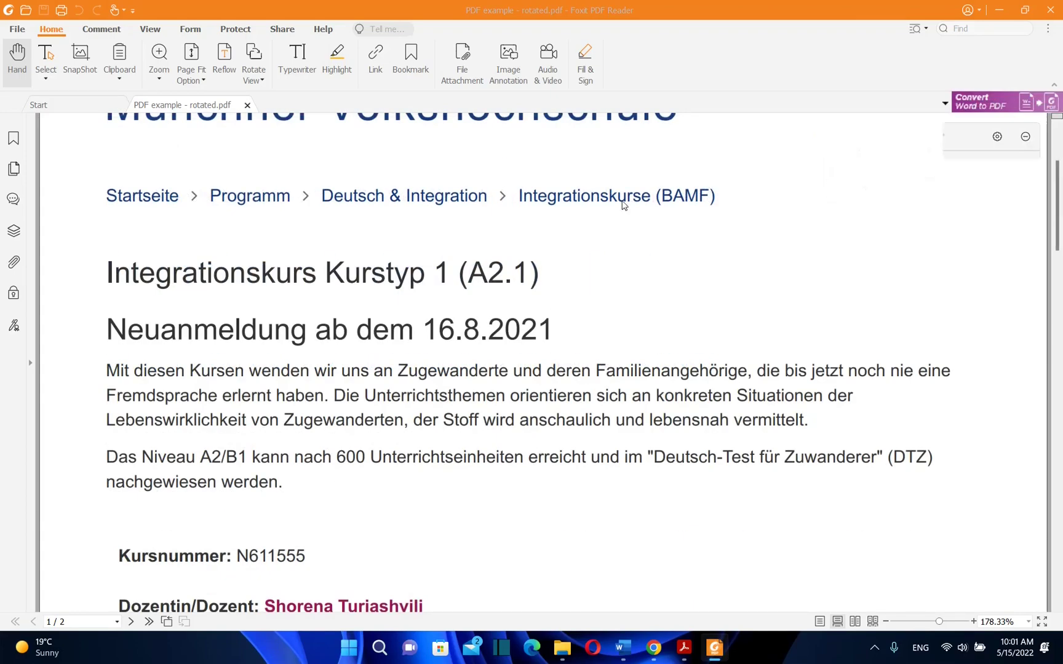
pyautogui.click(1050, 10)
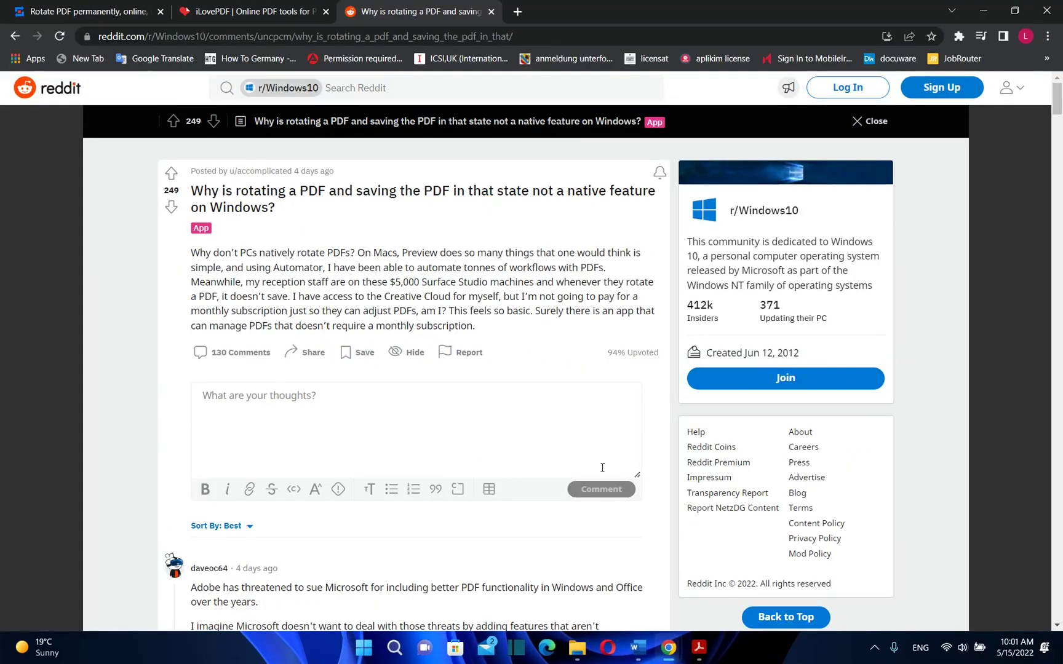
# Reopen 'PDF example - rotated.pdf' from the desktop to check its page orientation
pyautogui.press('super+d')
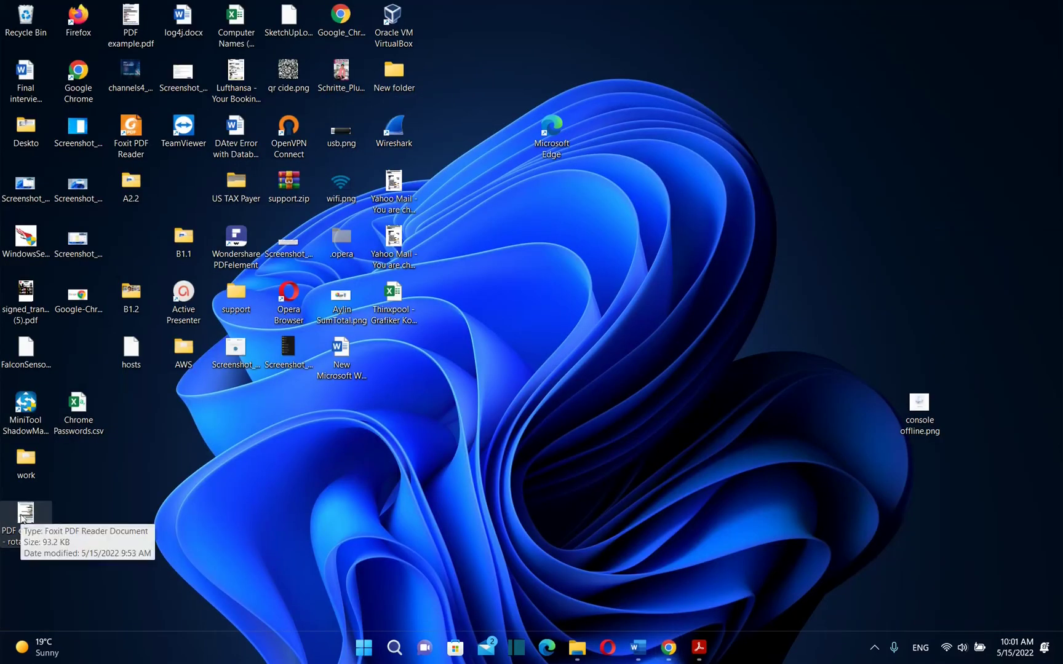
pyautogui.doubleClick(26, 518)
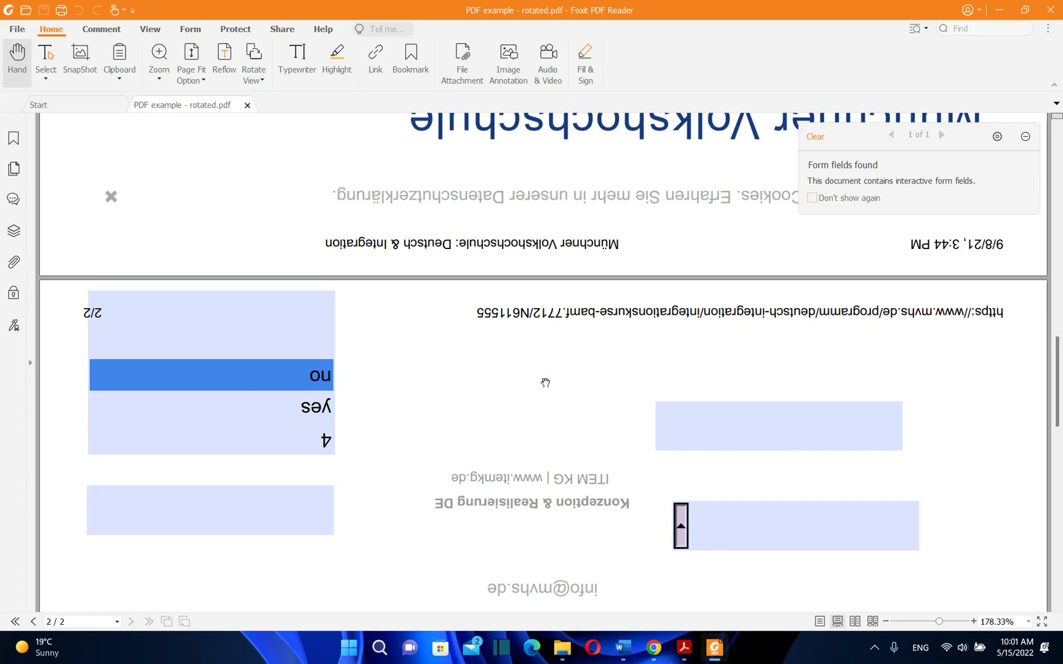
pyautogui.scroll(3, 552, 383)
pyautogui.scroll(4, 554, 386)
pyautogui.scroll(5, 553, 386)
pyautogui.scroll(2, 553, 386)
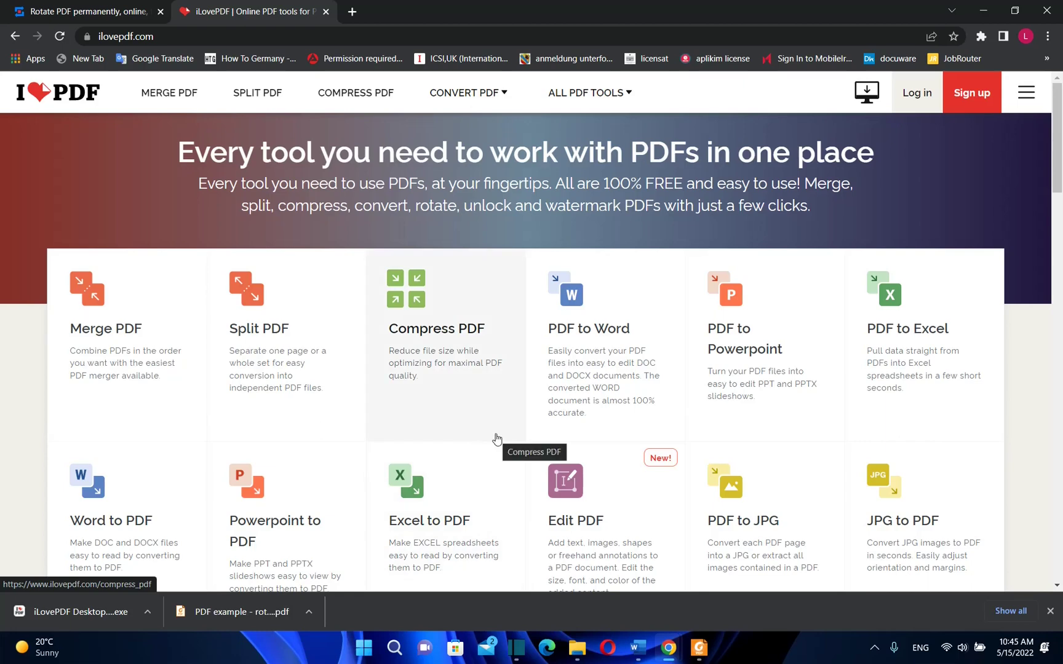
# Return to the RotatePDF.net tab and go back to its home page via the logo
pyautogui.click(39, 5)
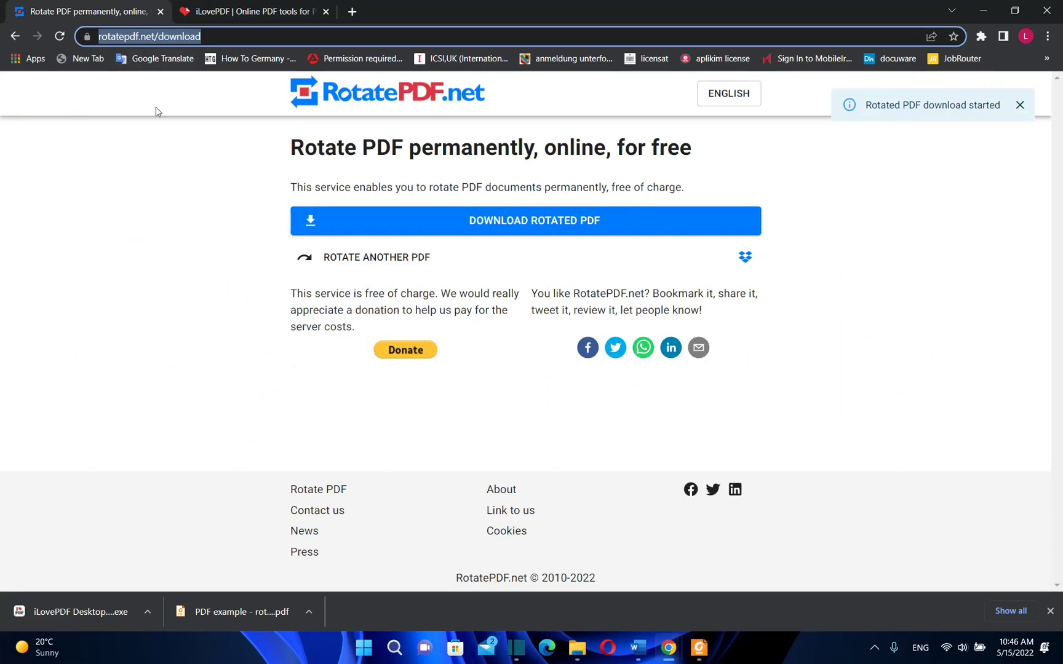
pyautogui.click(147, 189)
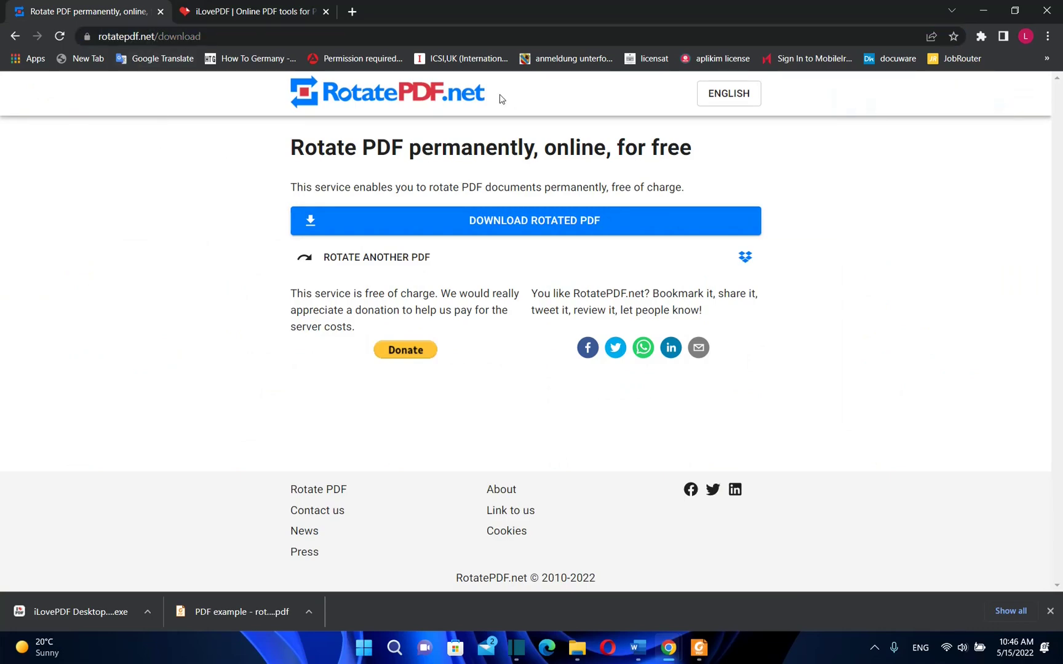
pyautogui.click(291, 9)
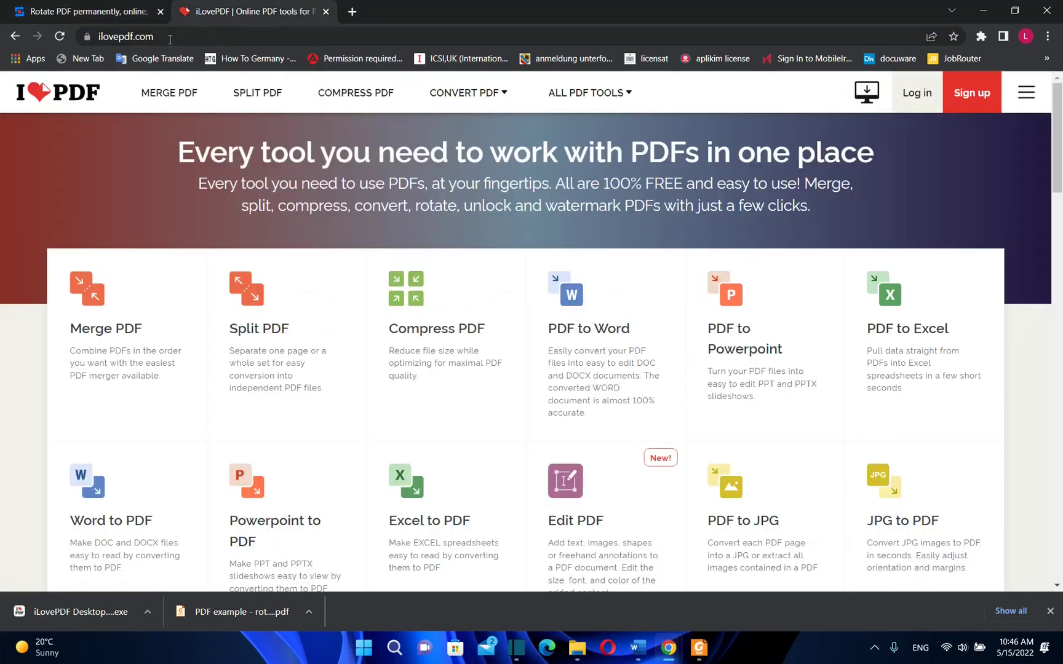
pyautogui.click(117, 14)
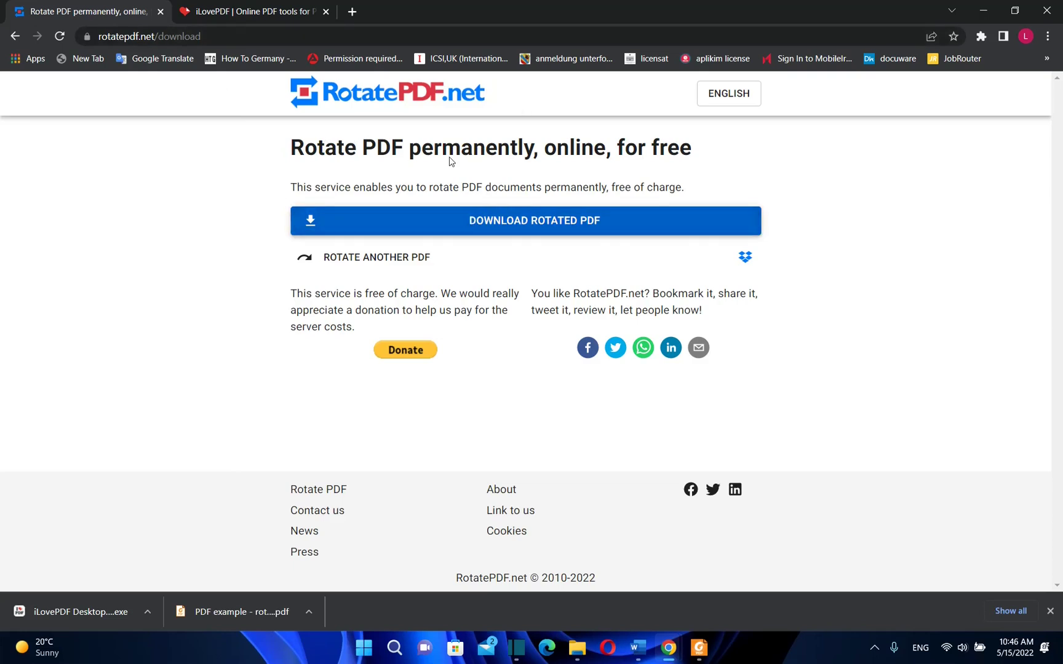
pyautogui.click(420, 104)
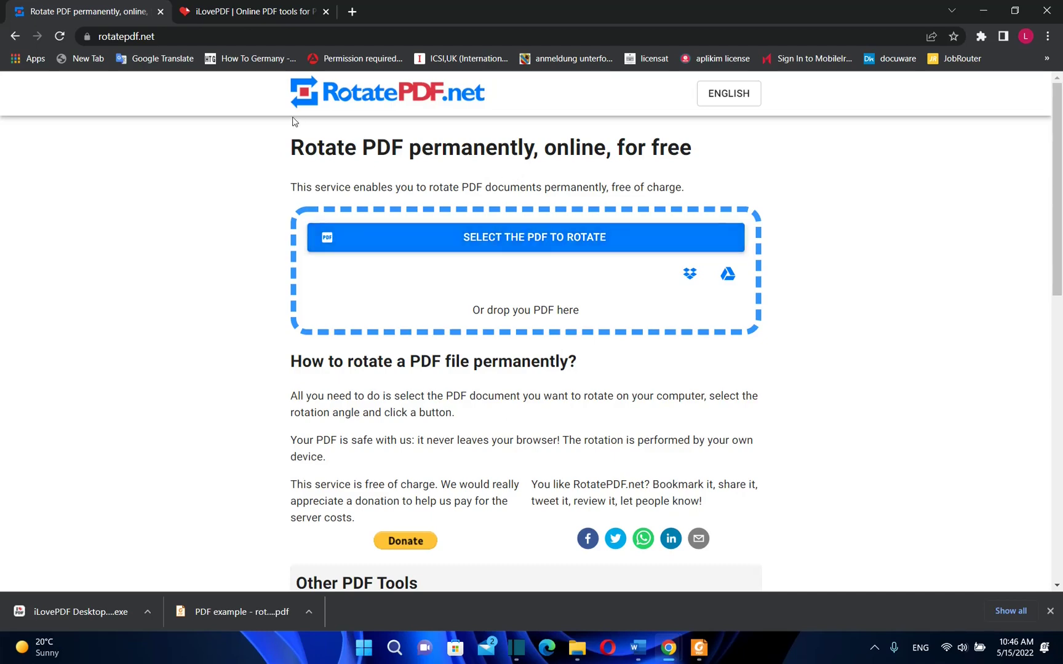
# Upload the rotated PDF to RotatePDF.net, rotate it right, and download the rotated file
pyautogui.click(414, 243)
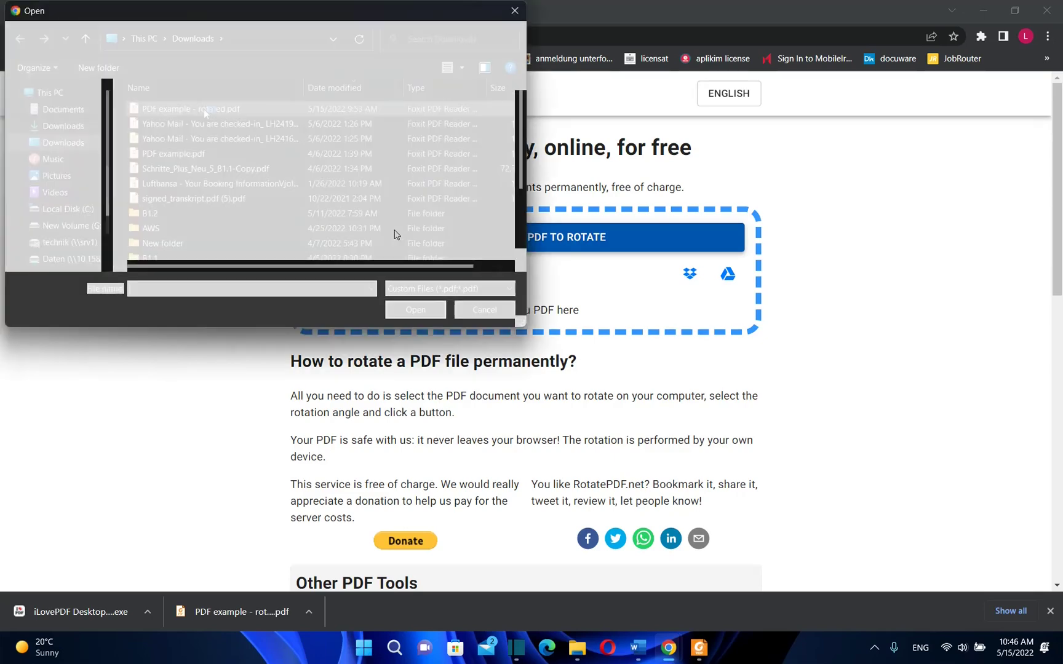
pyautogui.doubleClick(205, 113)
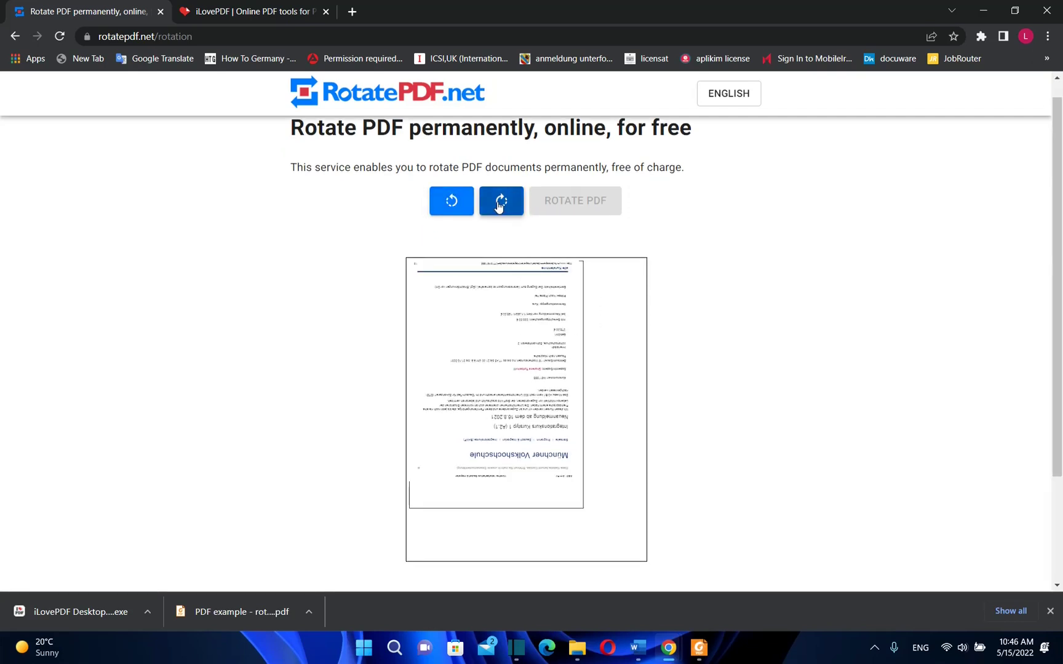
pyautogui.click(500, 206)
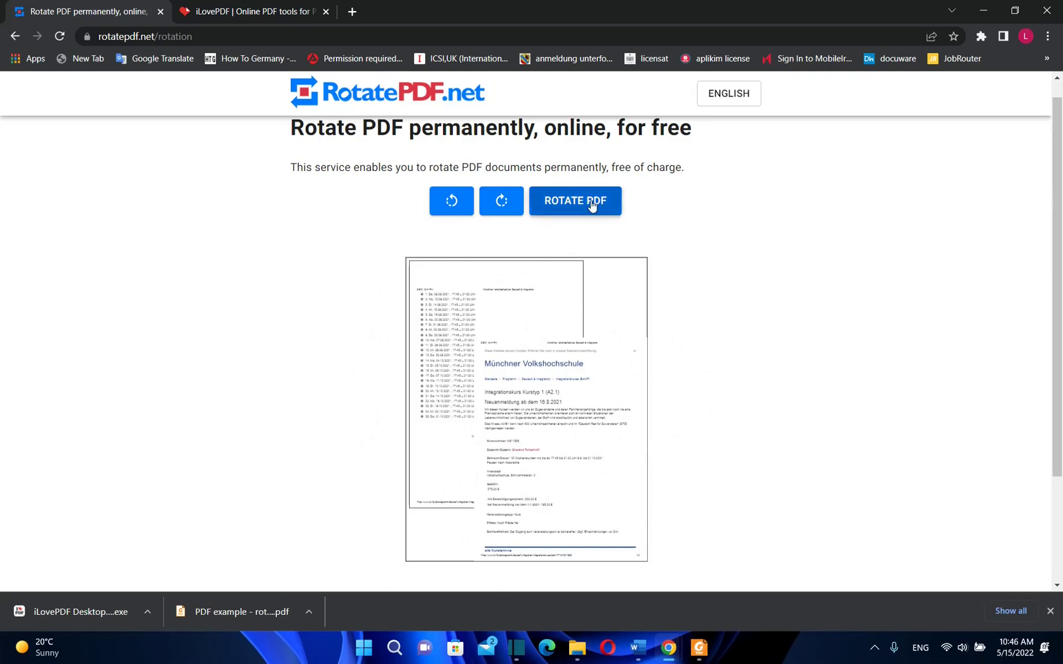
pyautogui.click(592, 206)
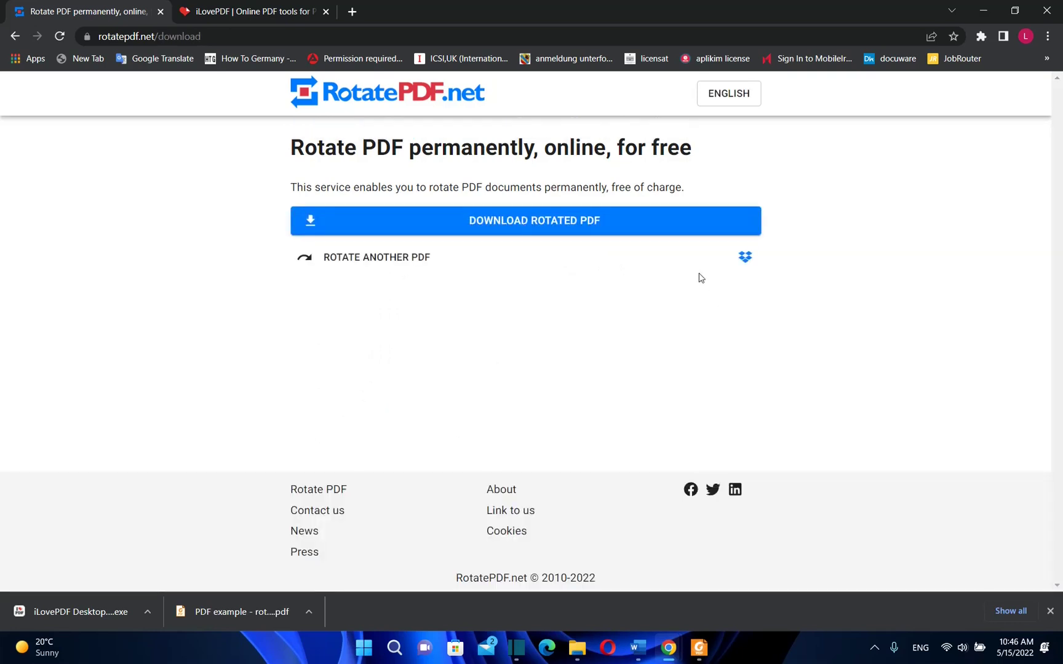
pyautogui.click(548, 230)
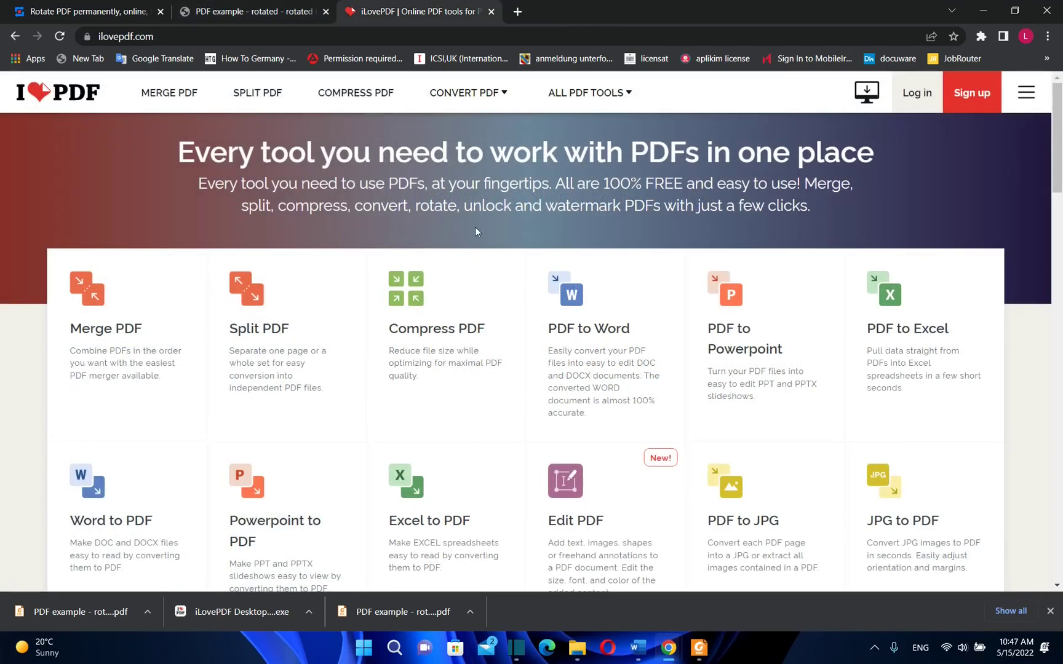
pyautogui.scroll(-3, 448, 333)
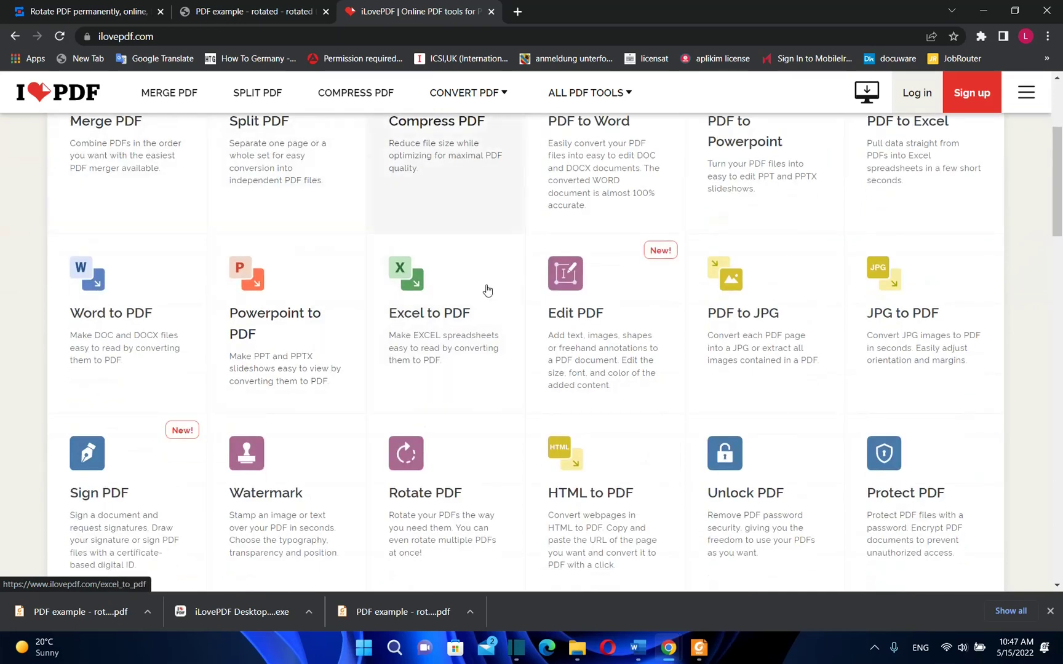
pyautogui.scroll(3, 482, 303)
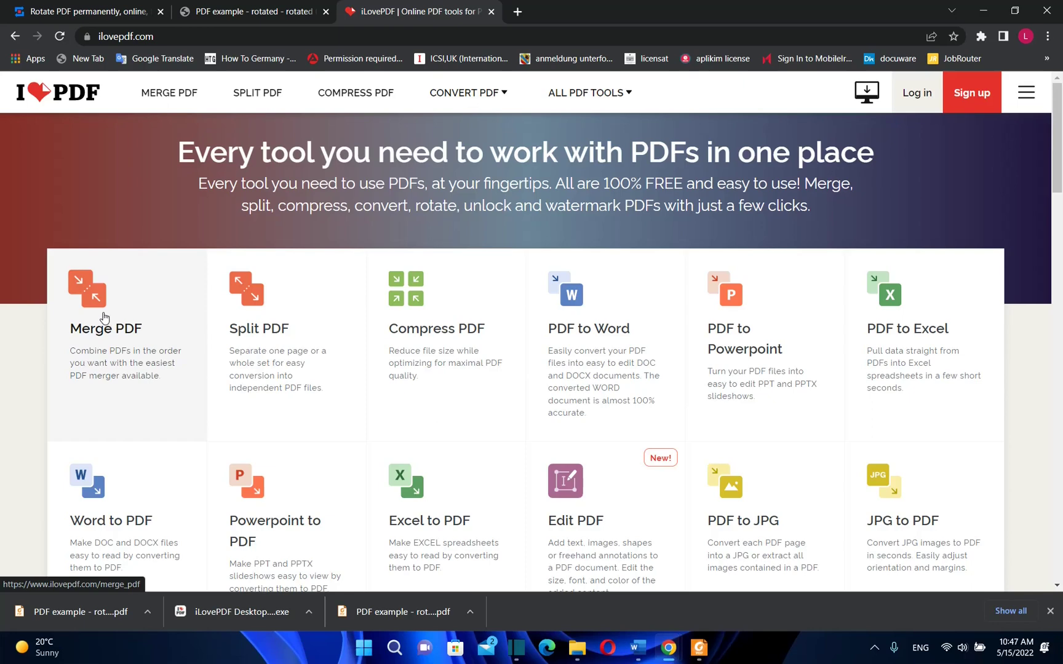
pyautogui.scroll(-4, 553, 306)
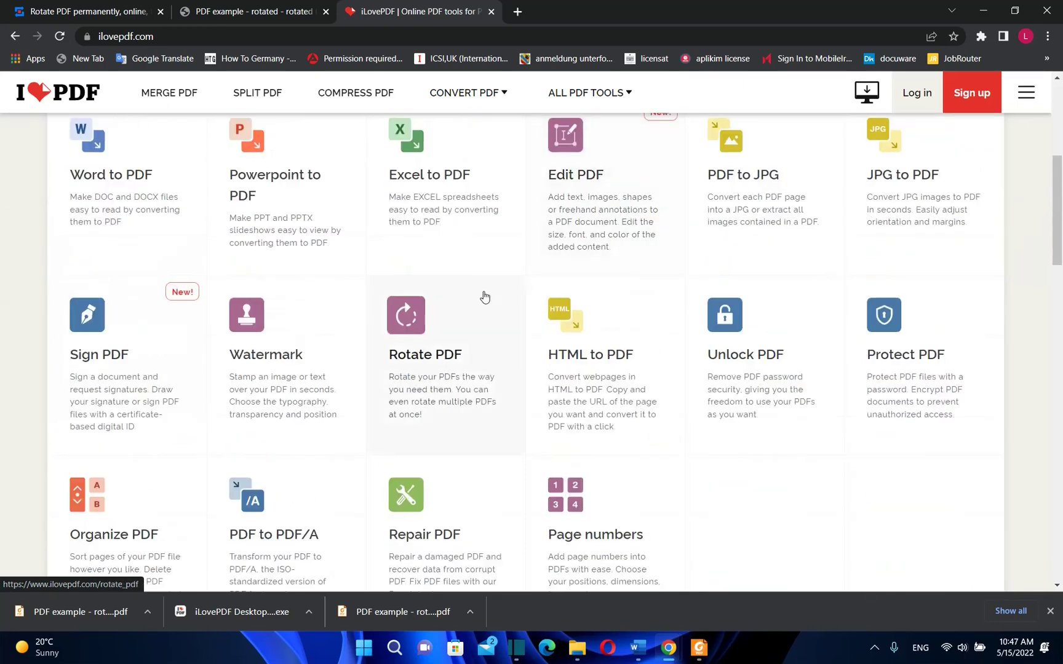
pyautogui.scroll(-2, 484, 297)
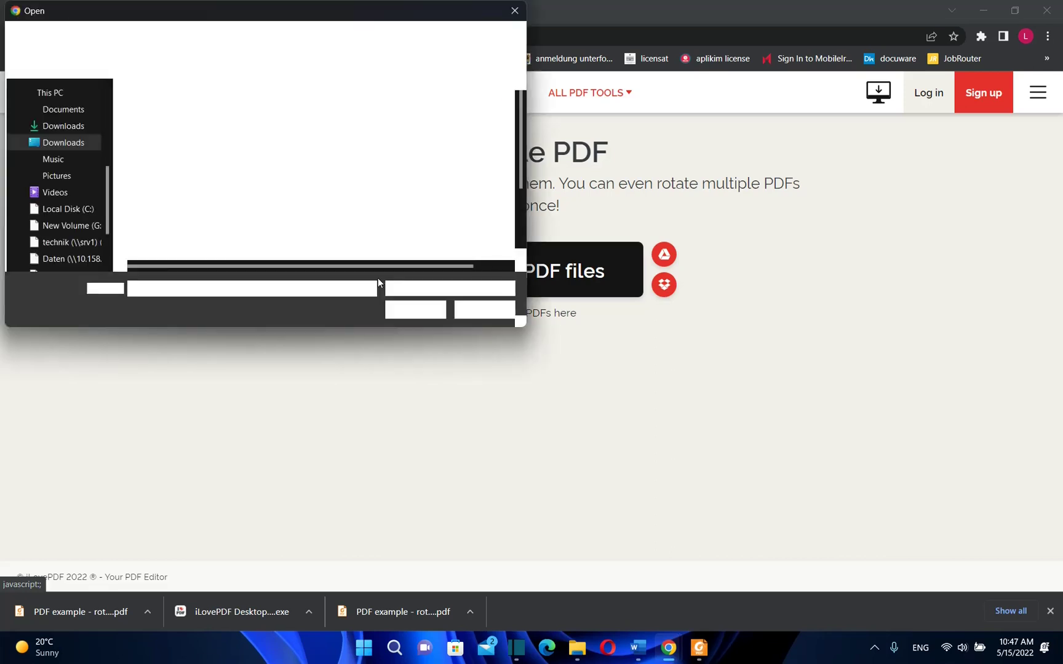
# Upload the rotated PDF to iLovePDF, rotate it right until upright, and download it
pyautogui.doubleClick(220, 114)
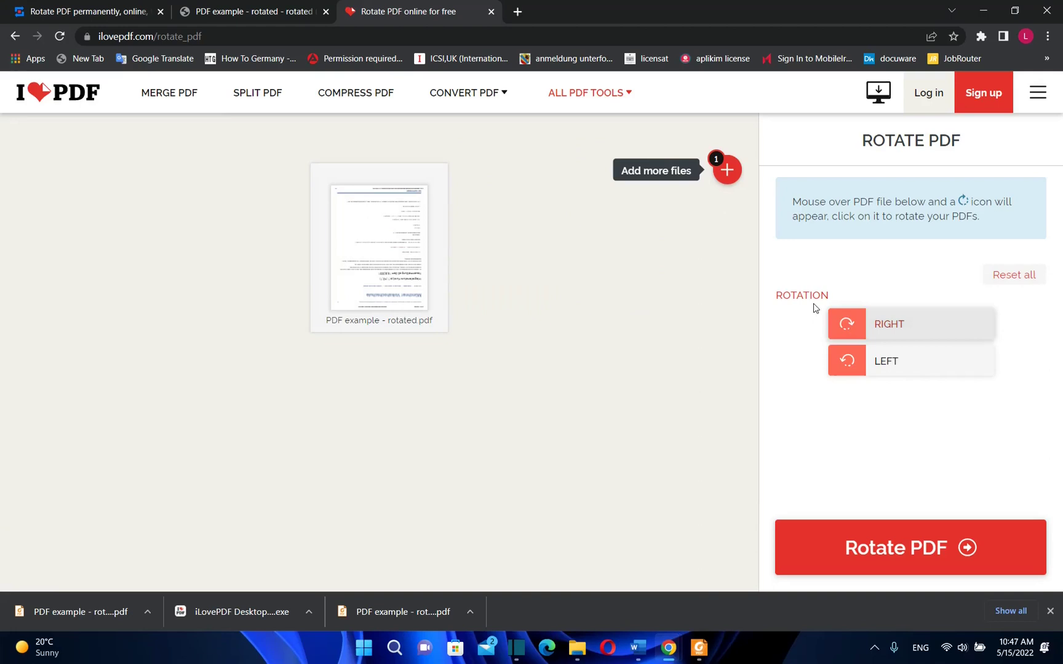
pyautogui.click(864, 329)
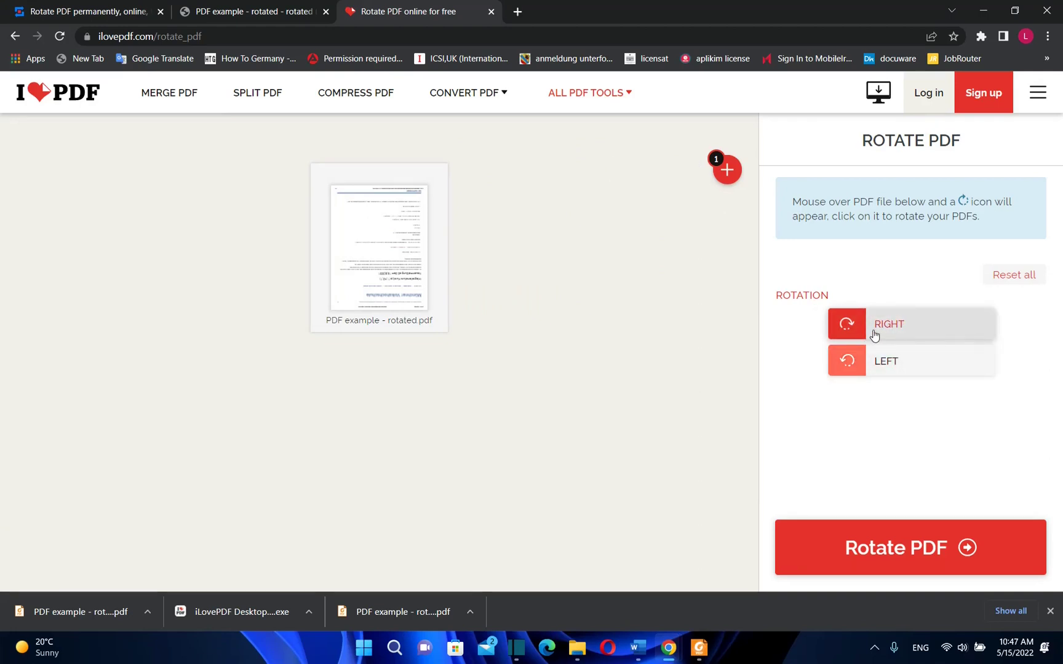
pyautogui.click(871, 336)
pyautogui.click(873, 335)
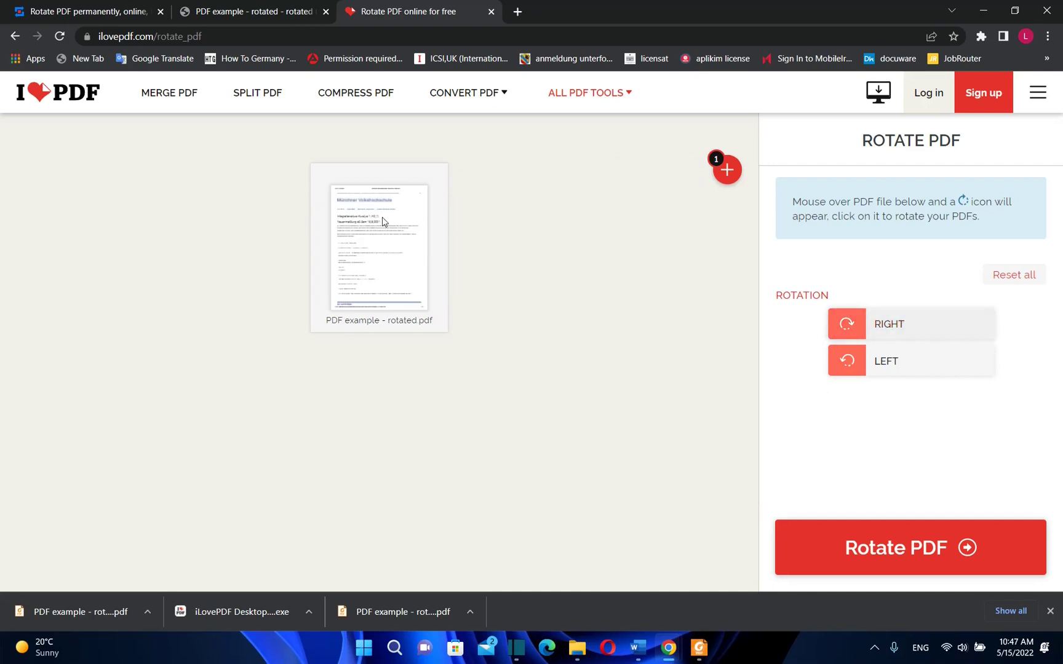
pyautogui.click(917, 543)
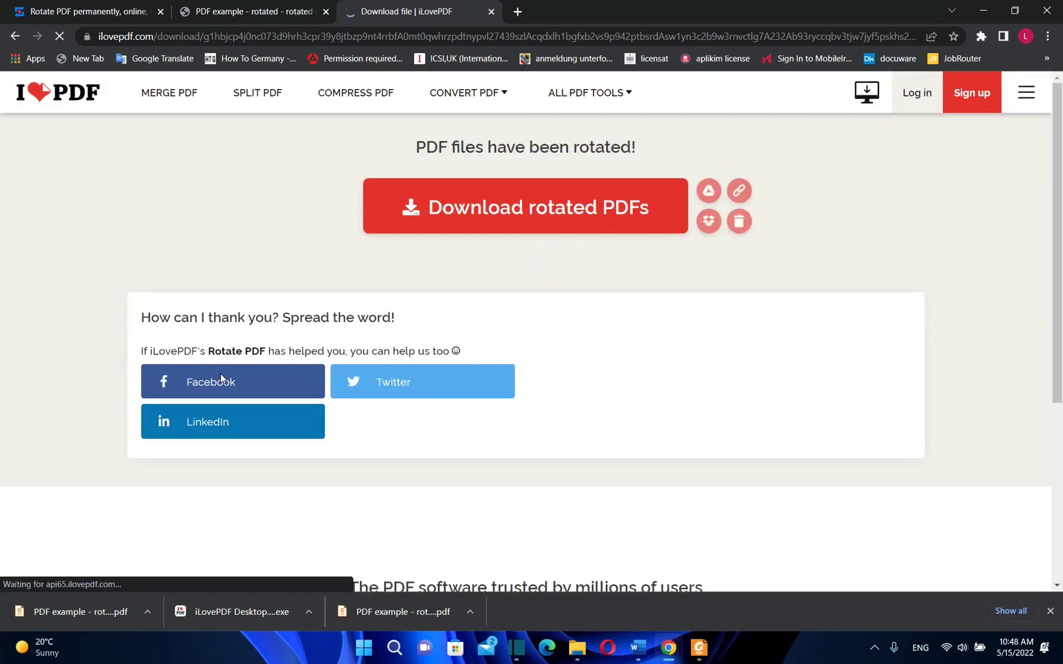
pyautogui.click(487, 213)
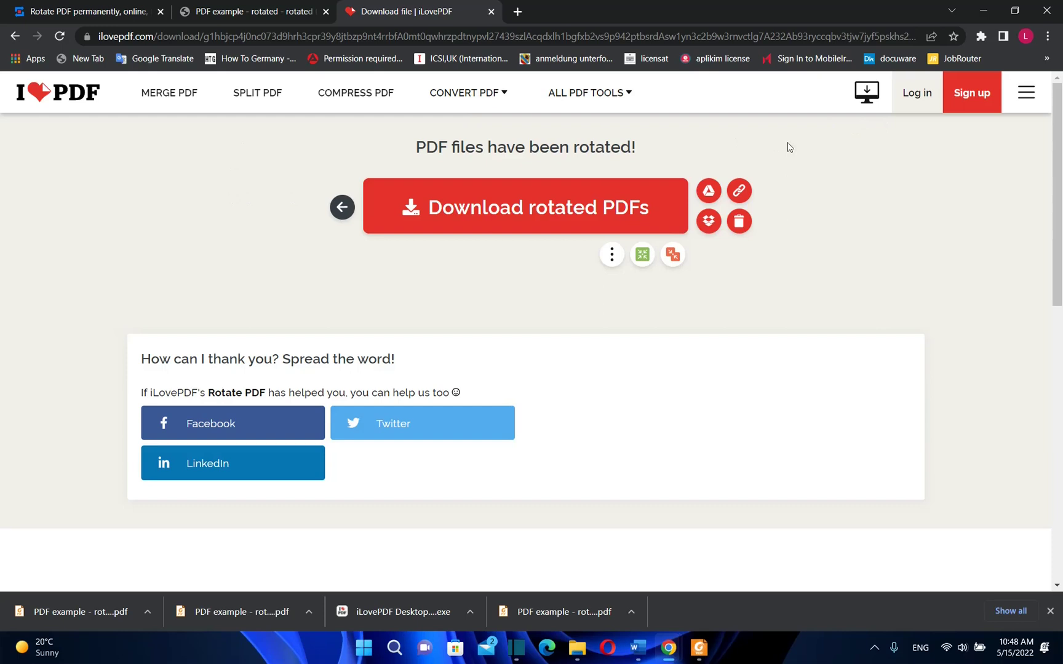
# Go to the iLovePDF Desktop page and start the Windows installer download
pyautogui.click(867, 94)
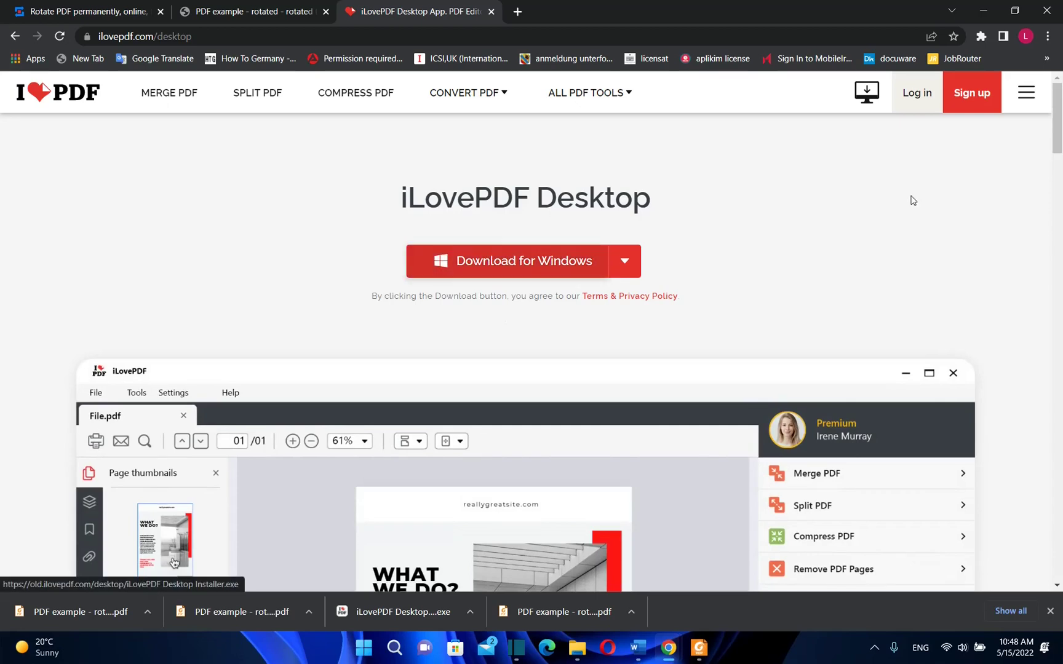
pyautogui.click(525, 267)
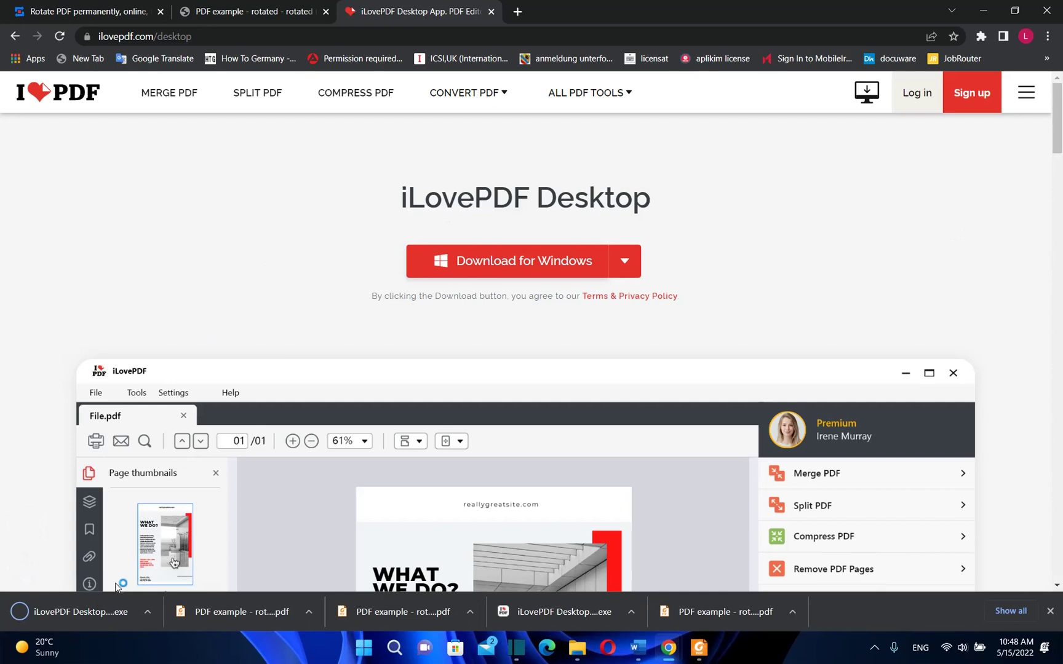